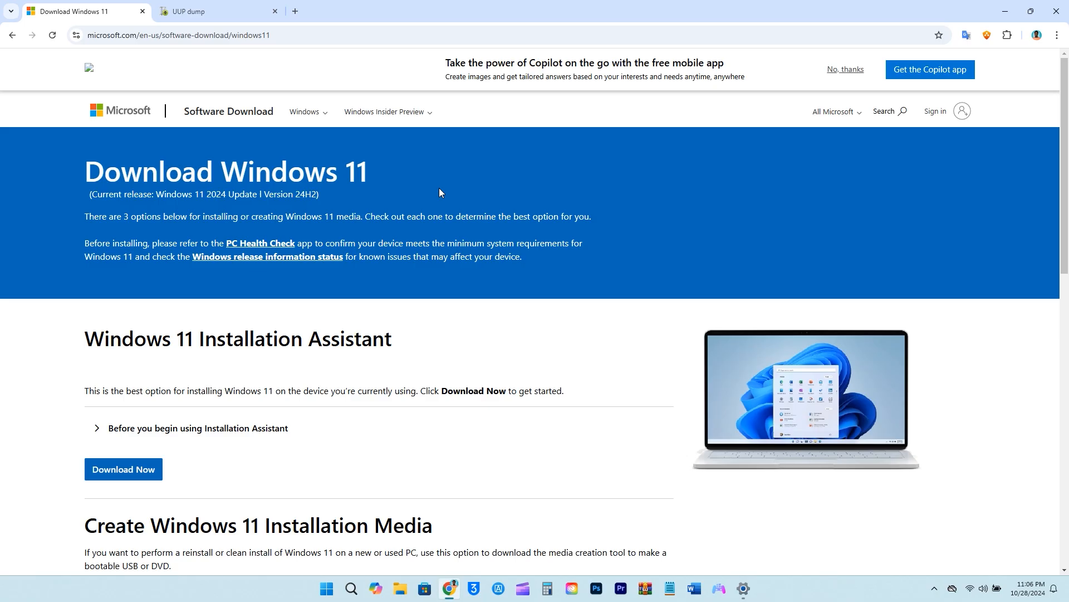
drag(315, 196, 134, 205)
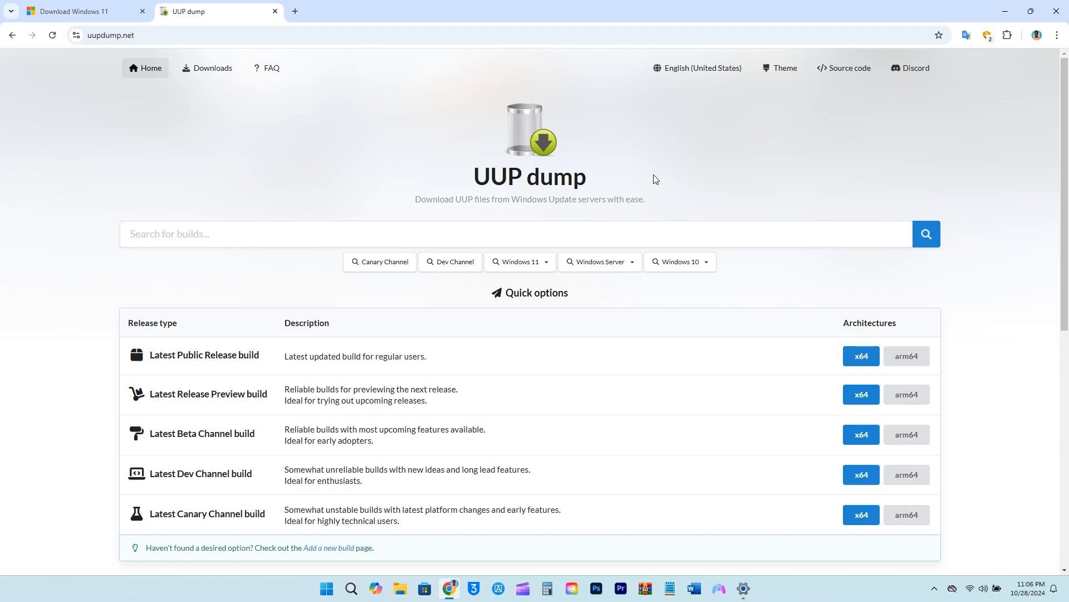
click(513, 262)
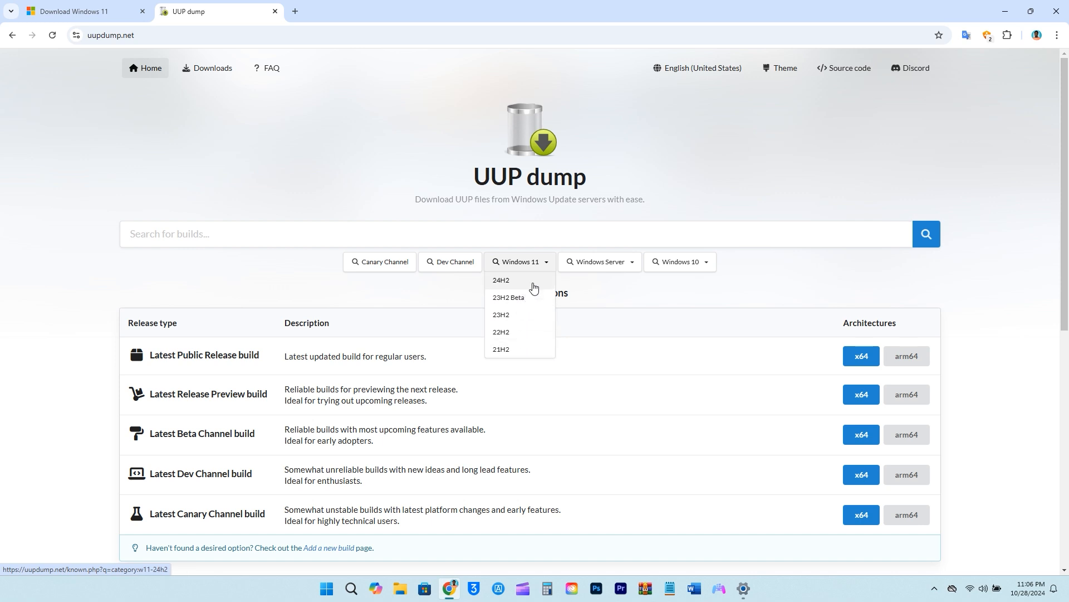
click(605, 269)
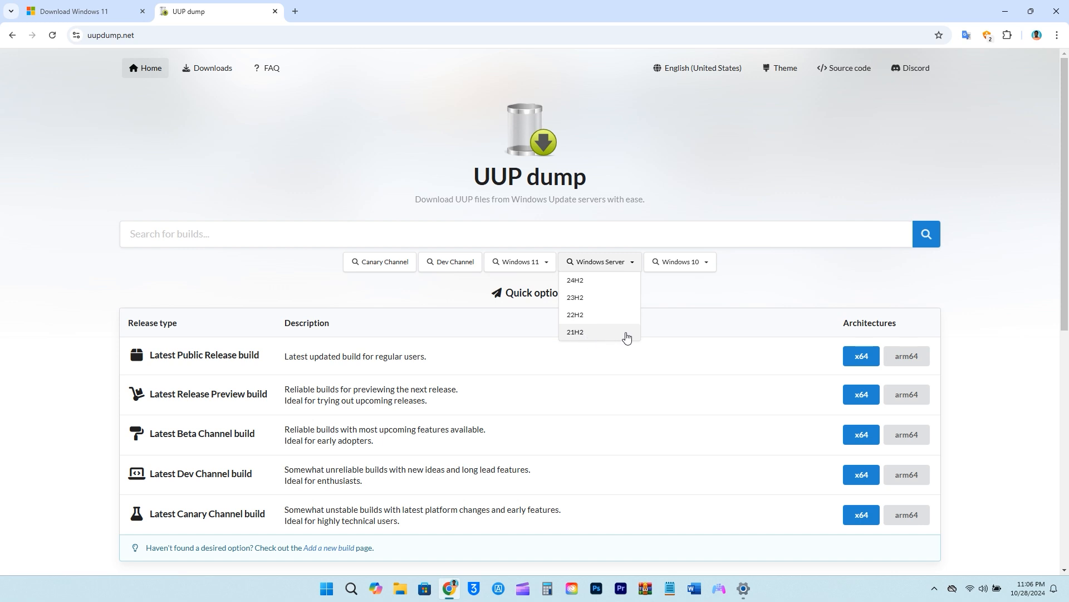
click(692, 270)
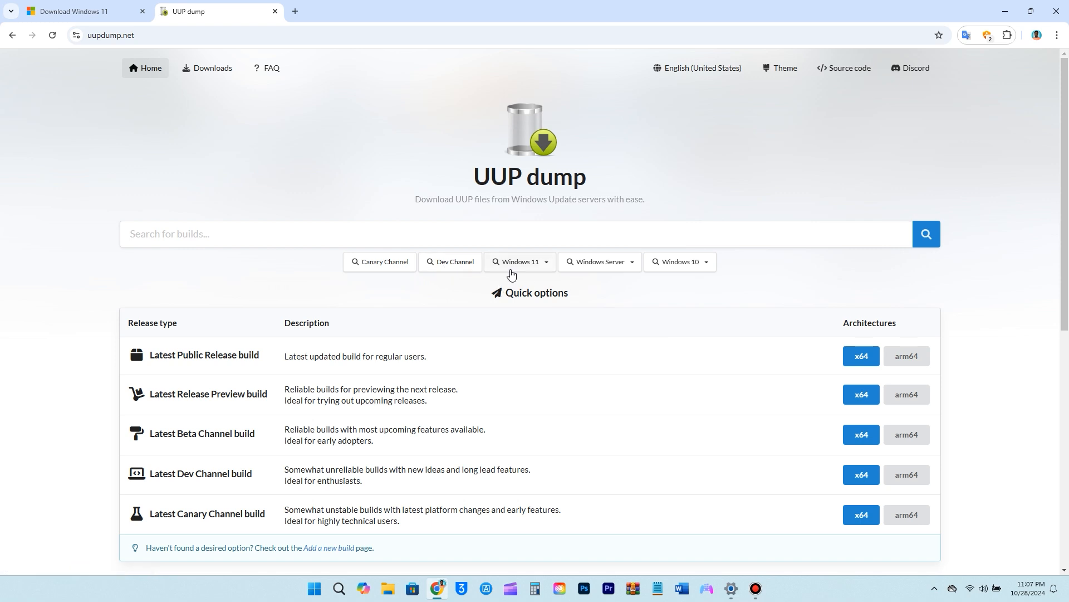
Step: List the Windows 11 23H2 builds and open Windows 11, version 23H2 (22631.4391) amd64
mouse_move(529, 267)
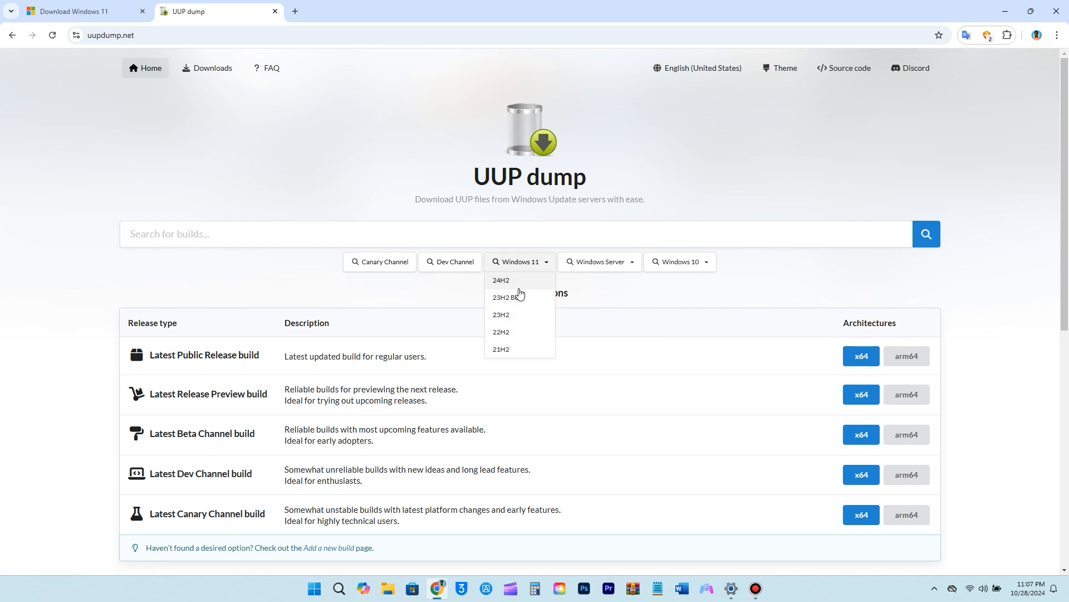
click(511, 314)
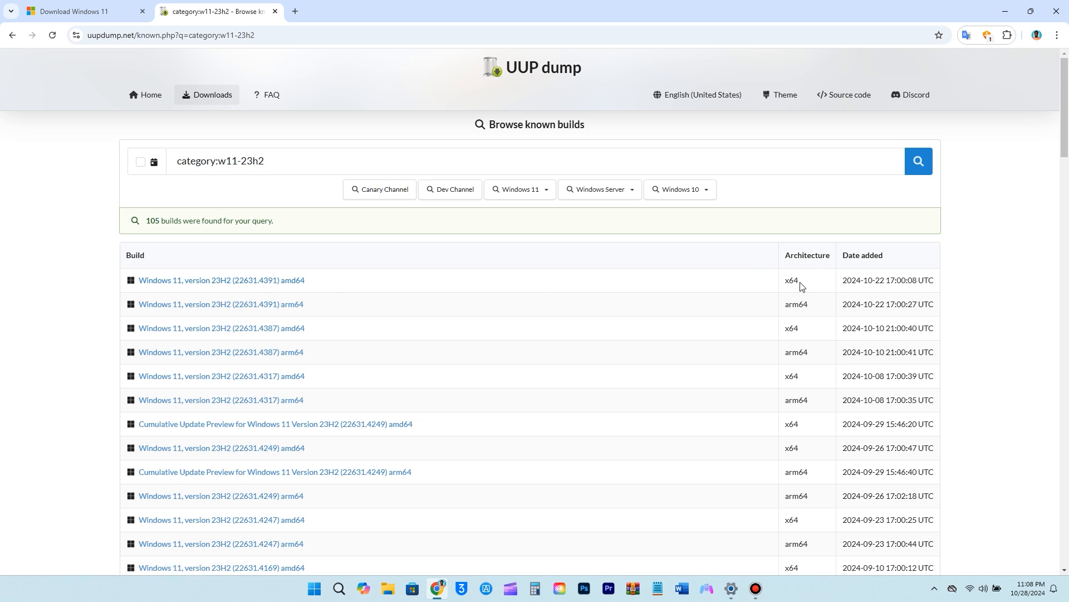
click(266, 281)
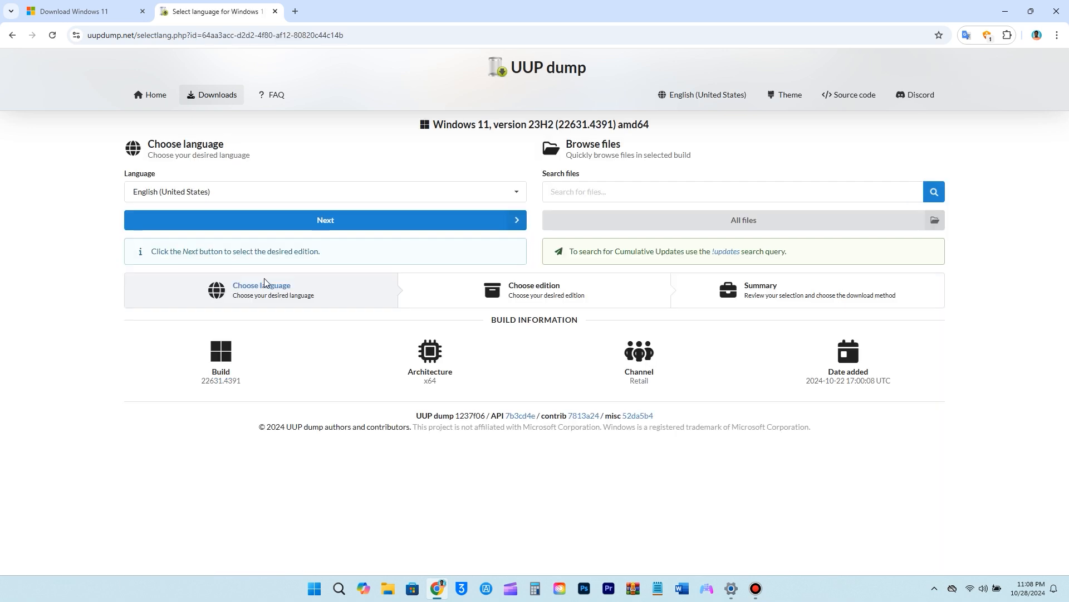
Step: Choose English (United States) as the language, and leave only the Windows Pro edition selected for the summary
click(259, 194)
click(237, 215)
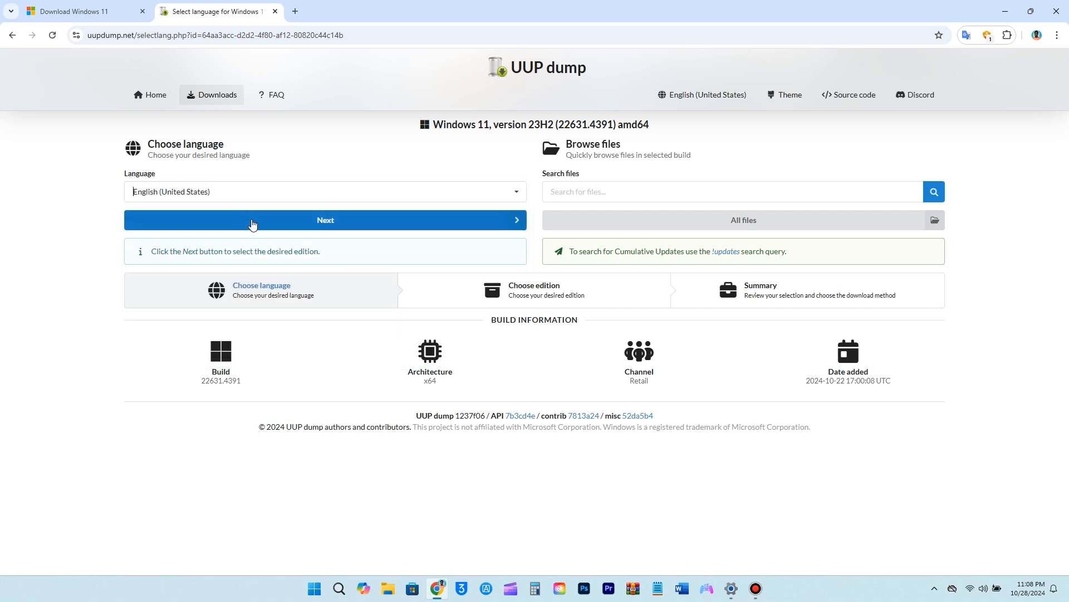
click(252, 224)
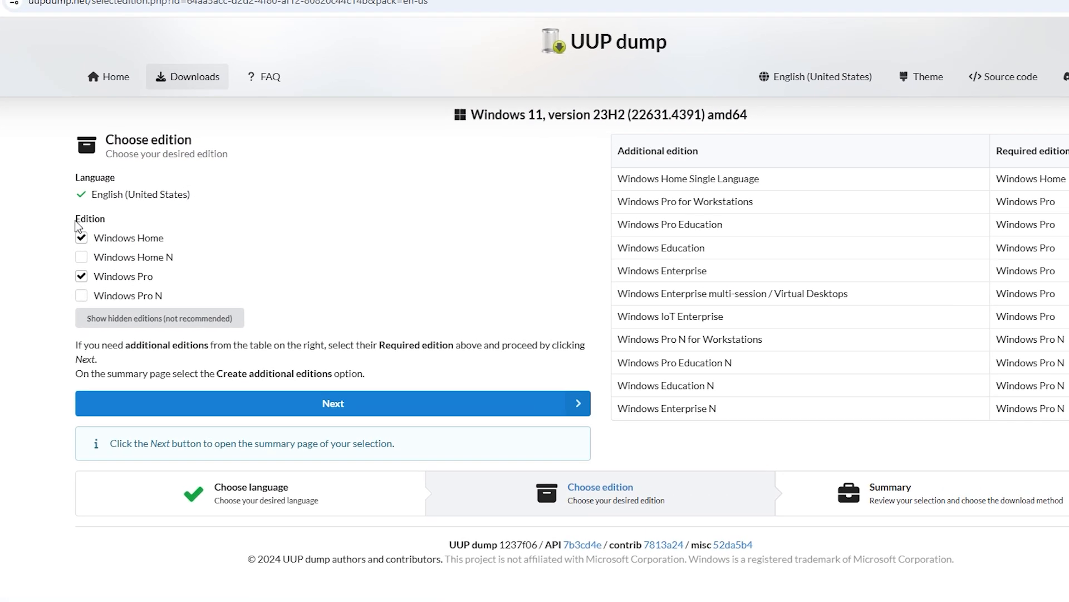
click(82, 239)
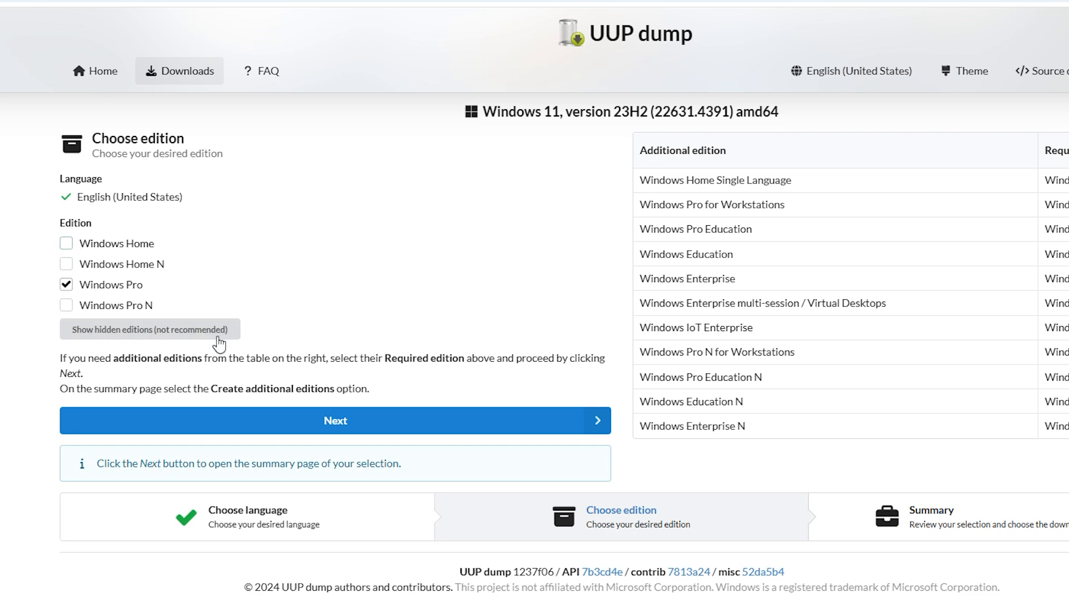
click(372, 424)
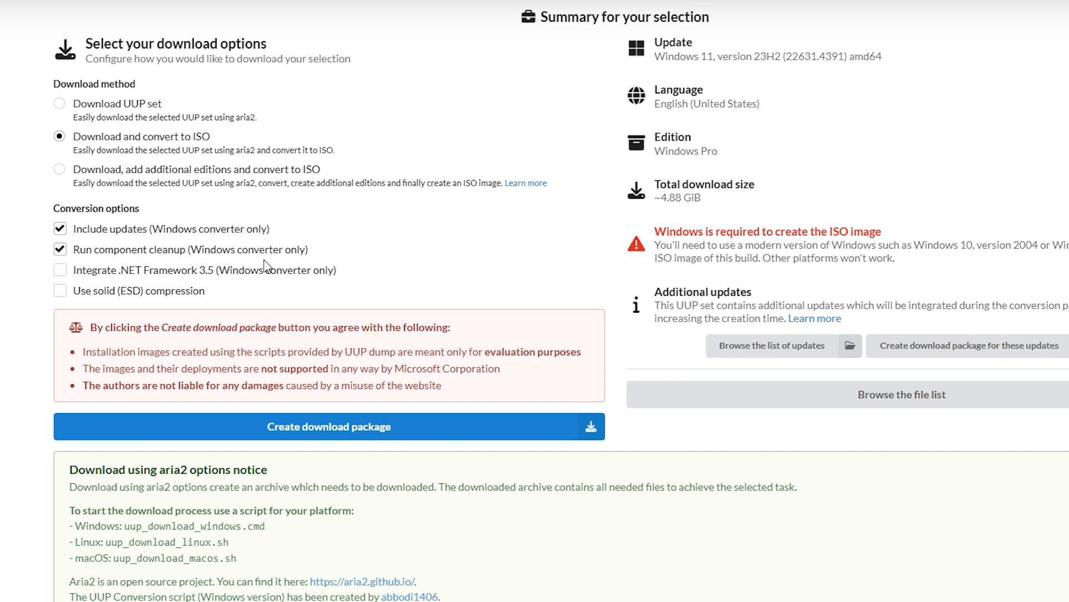
Step: Add .NET Framework 3.5 integration to the conversion options and create the download package for converting to ISO
click(60, 271)
click(61, 273)
click(62, 273)
scroll(330, 301, down, 2)
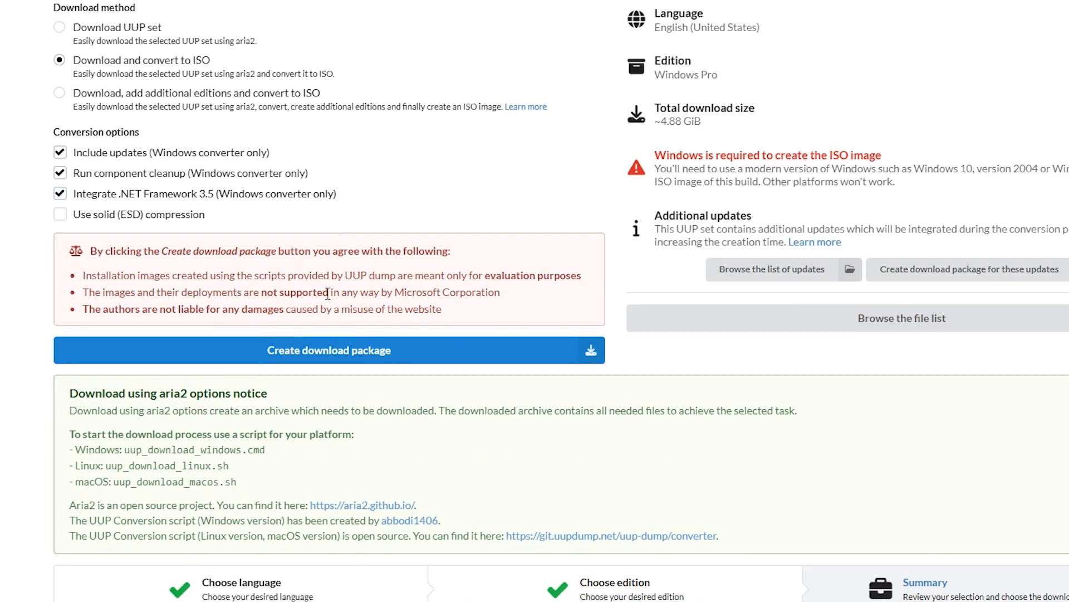
click(310, 351)
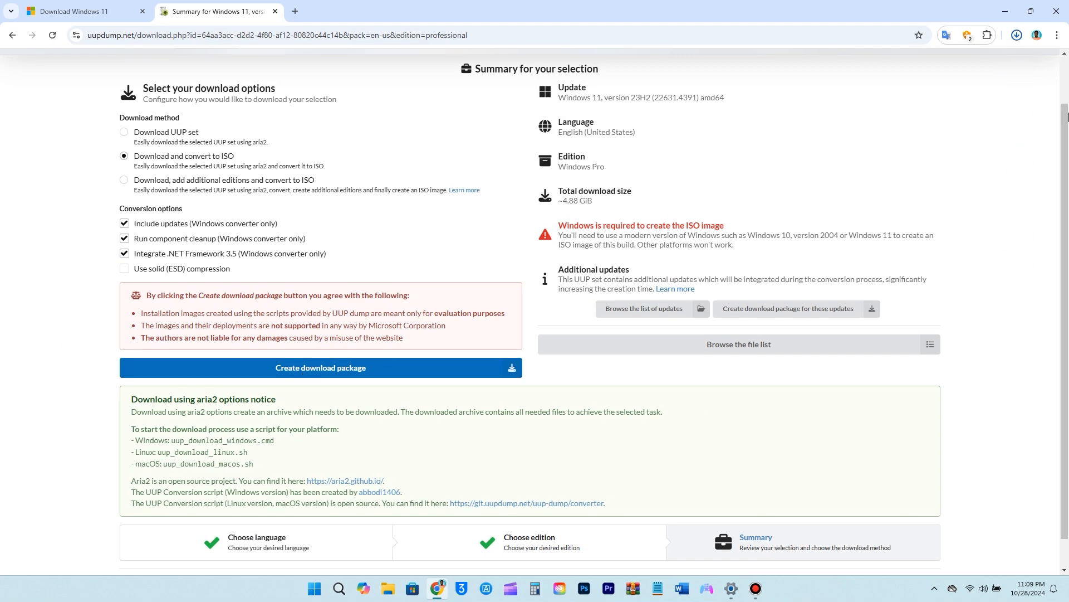
Step: Place the downloaded 22631.4391 conversion zip on the desktop and open it with Windows Explorer
click(1017, 35)
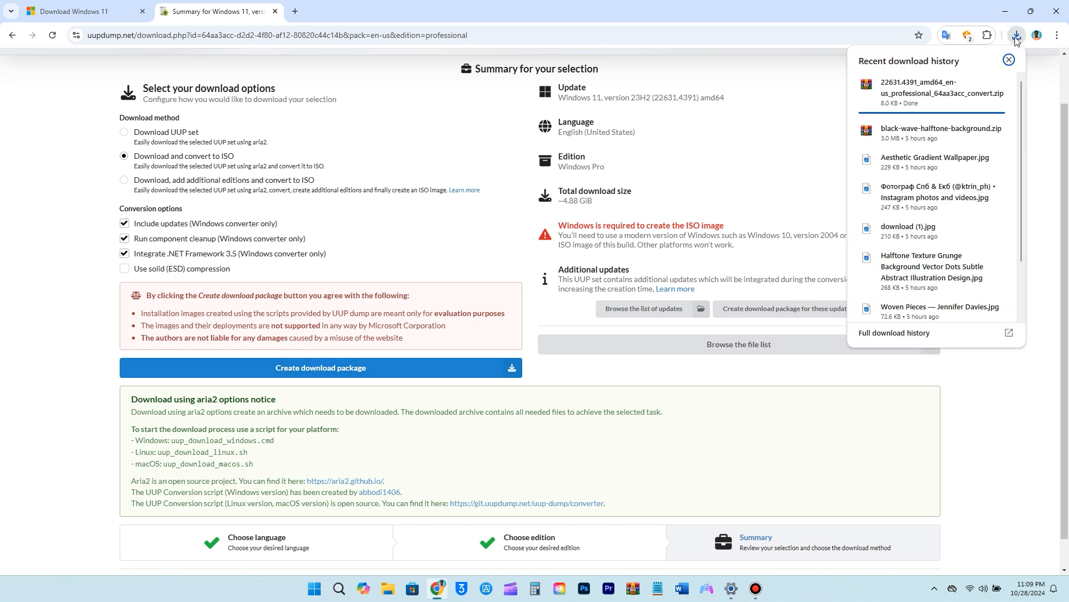
drag(866, 87, 291, 100)
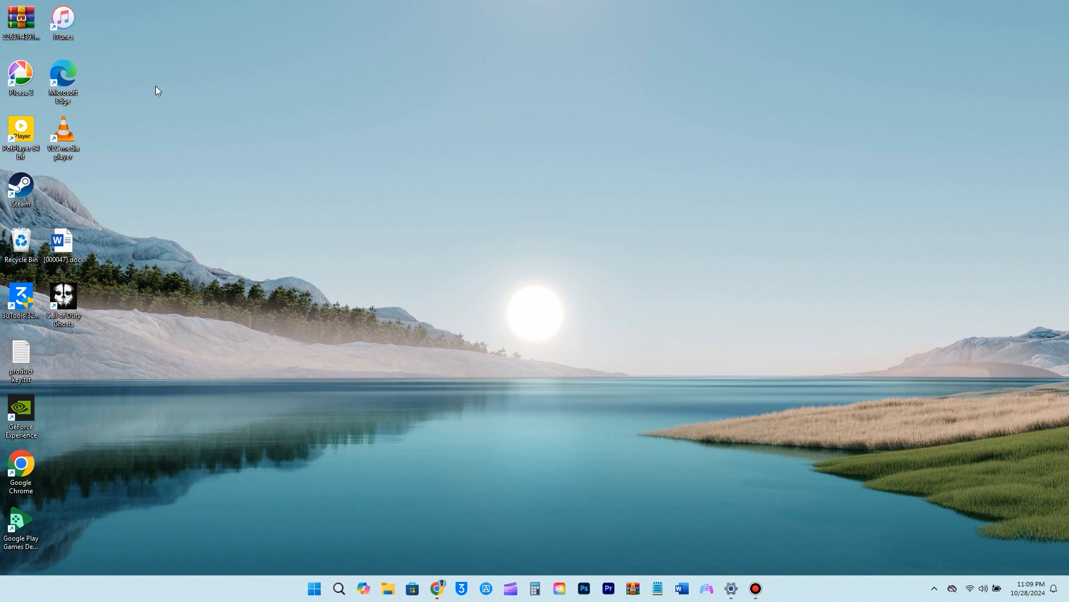
right_click(24, 19)
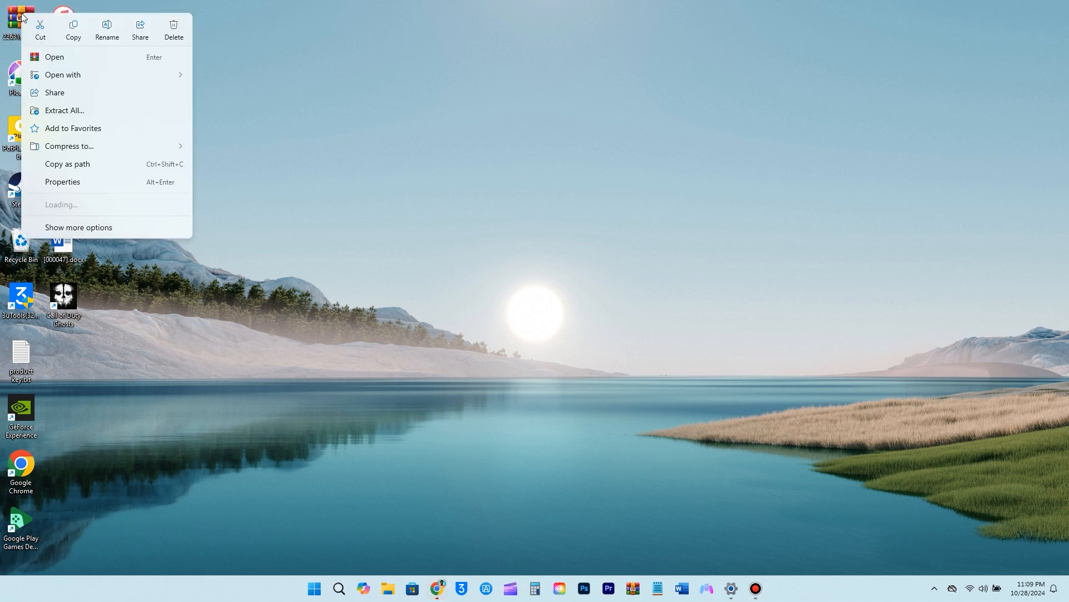
mouse_move(141, 79)
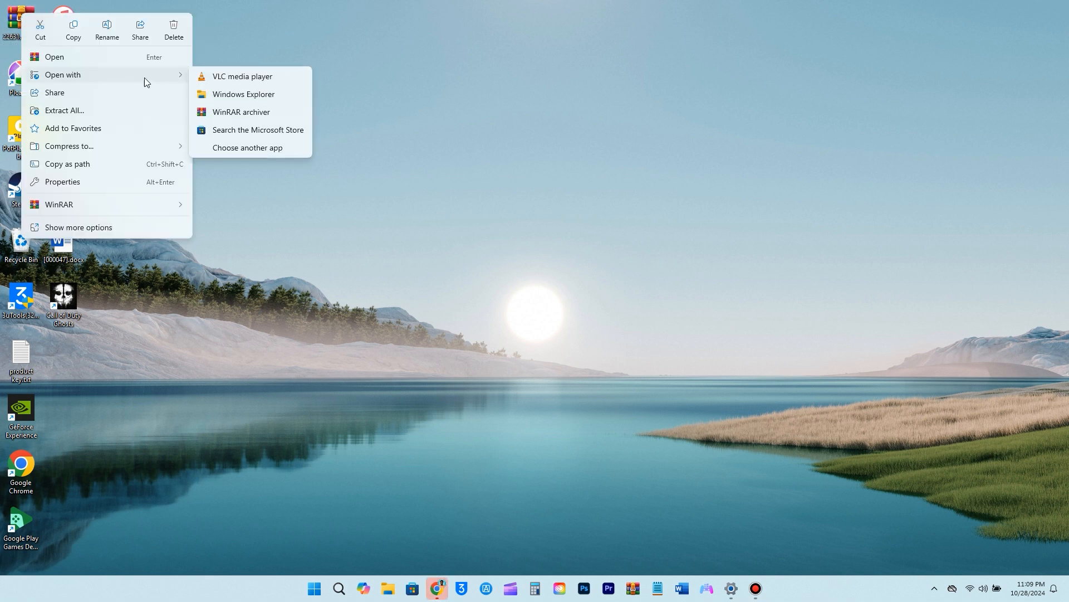
click(236, 94)
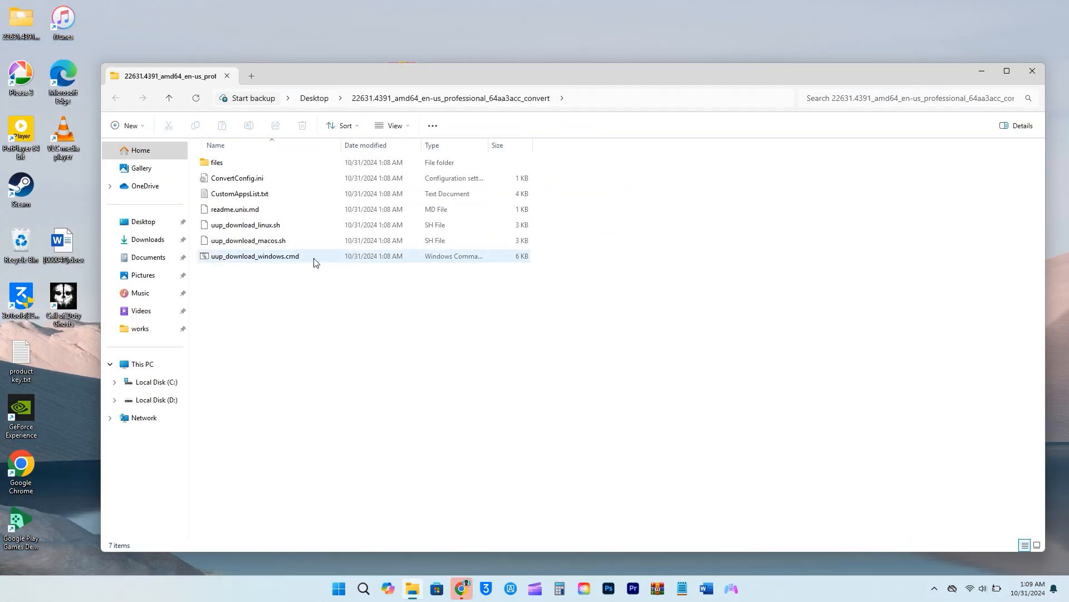
Step: Run uup_download_windows.cmd despite the SmartScreen block, and allow the get_aria2.ps1 script to run once
double_click(316, 262)
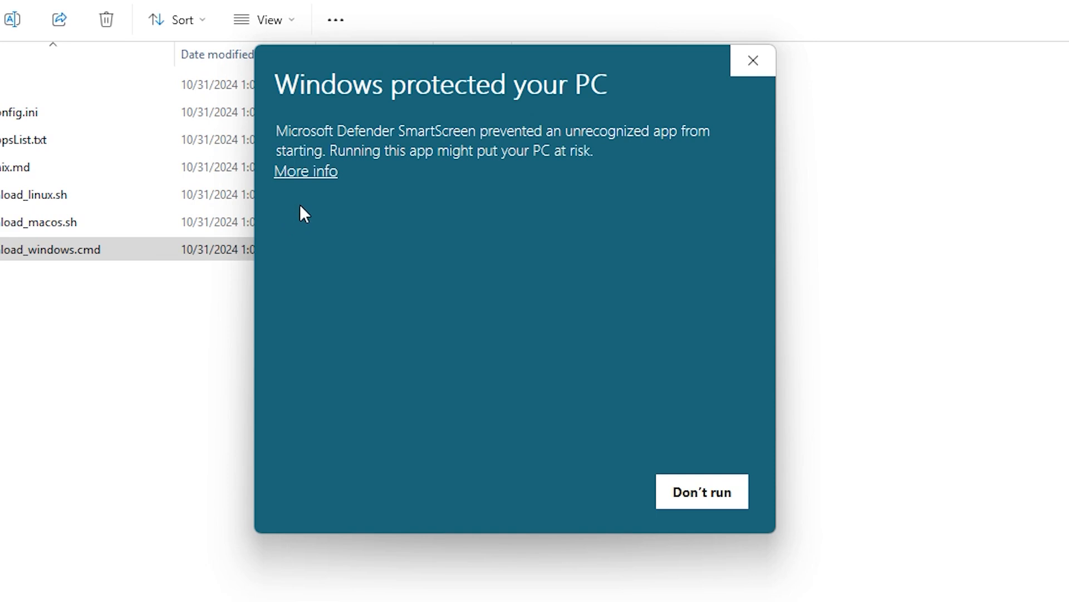
click(307, 173)
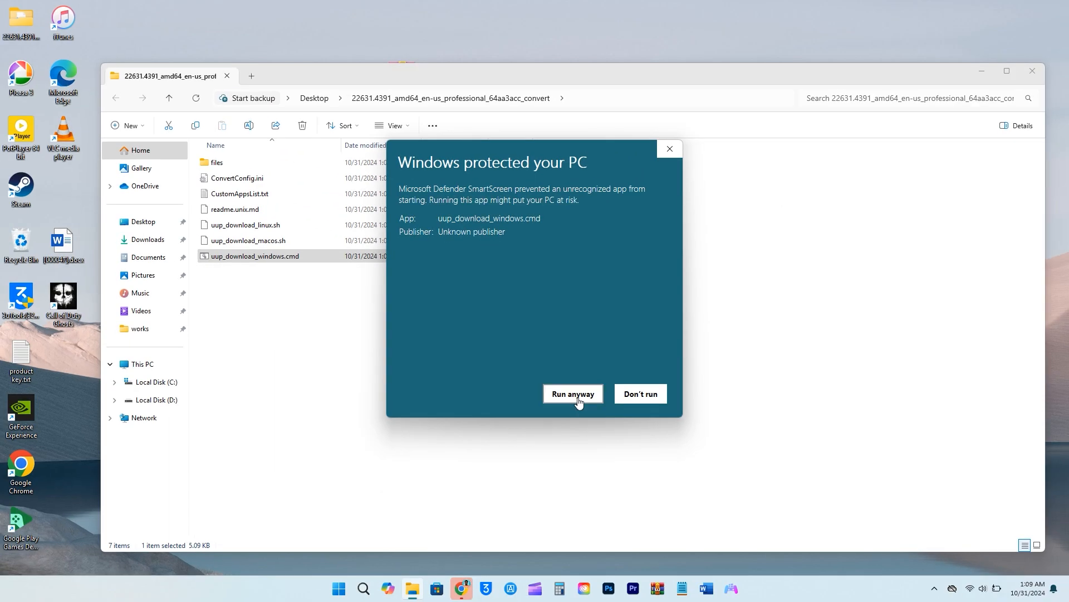
click(577, 397)
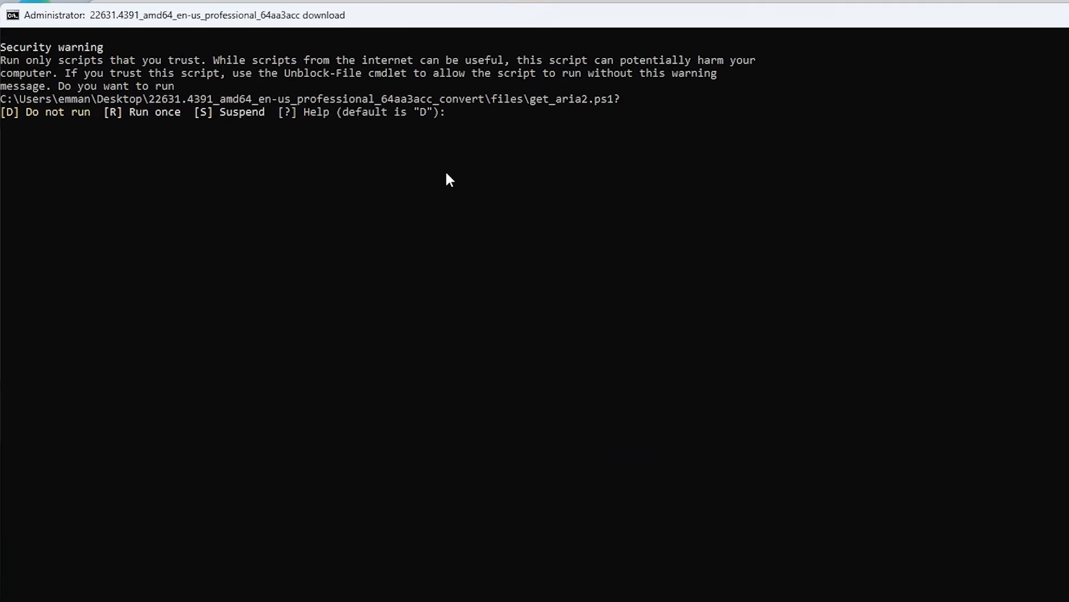
text(r)
key(Return)
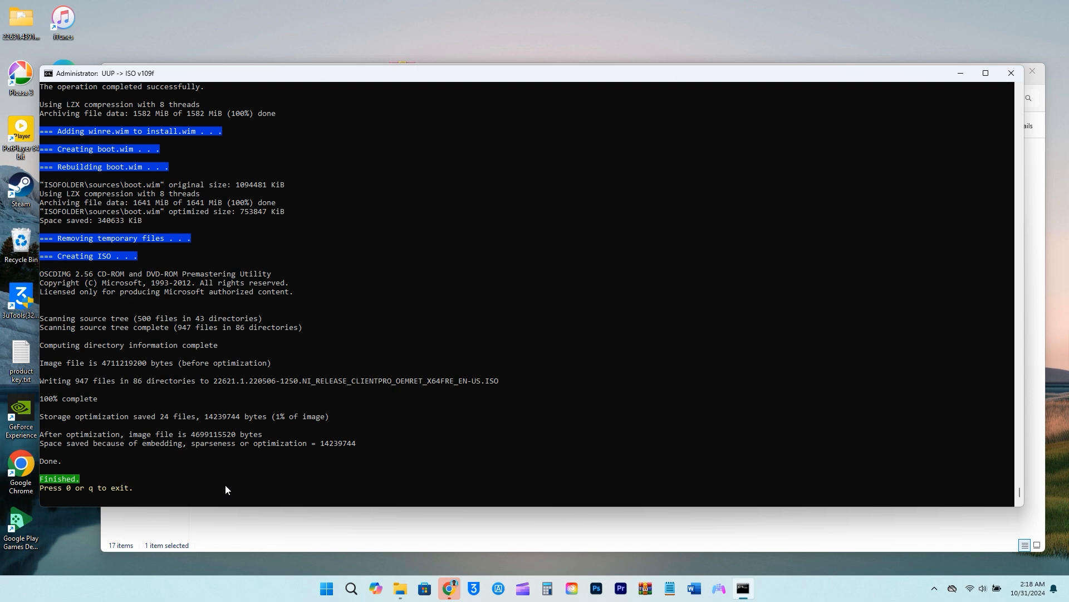
Step: Exit the finished UUP to ISO converter and mount the generated disc image from the conversion folder
key(0)
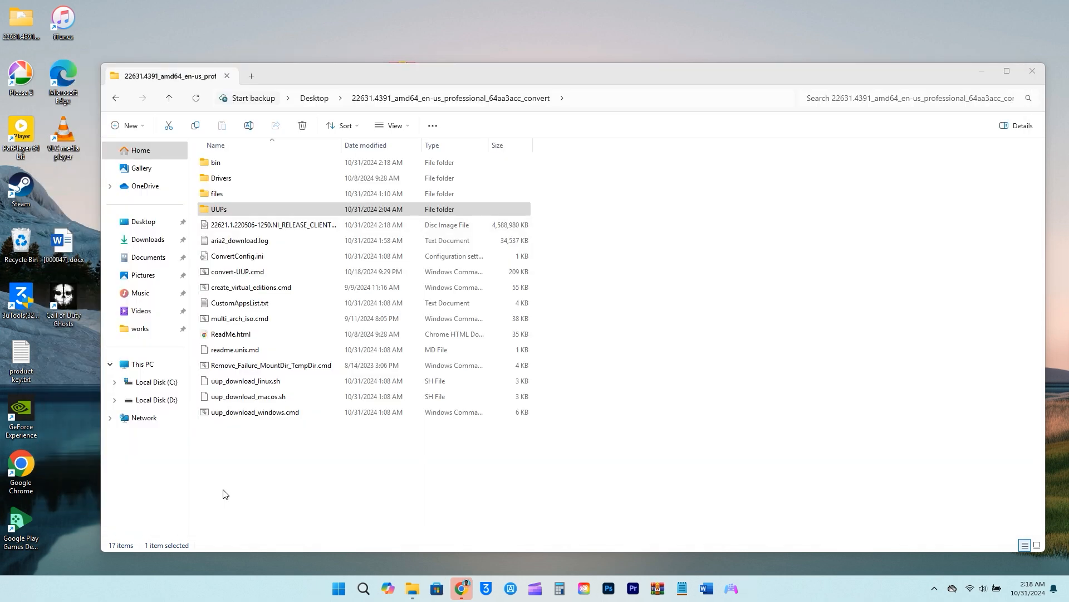
click(256, 491)
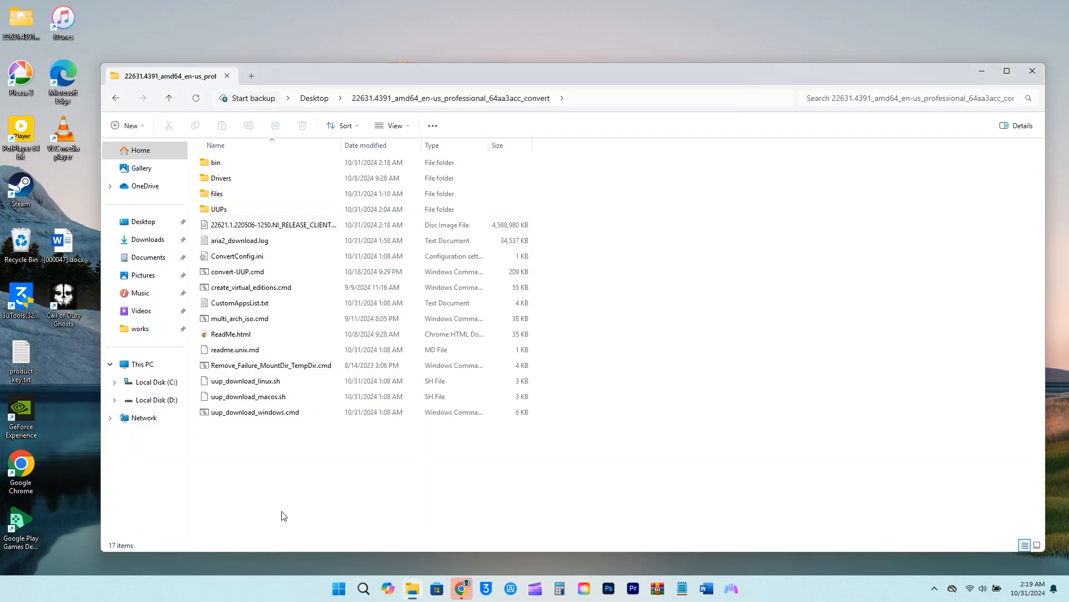
click(336, 228)
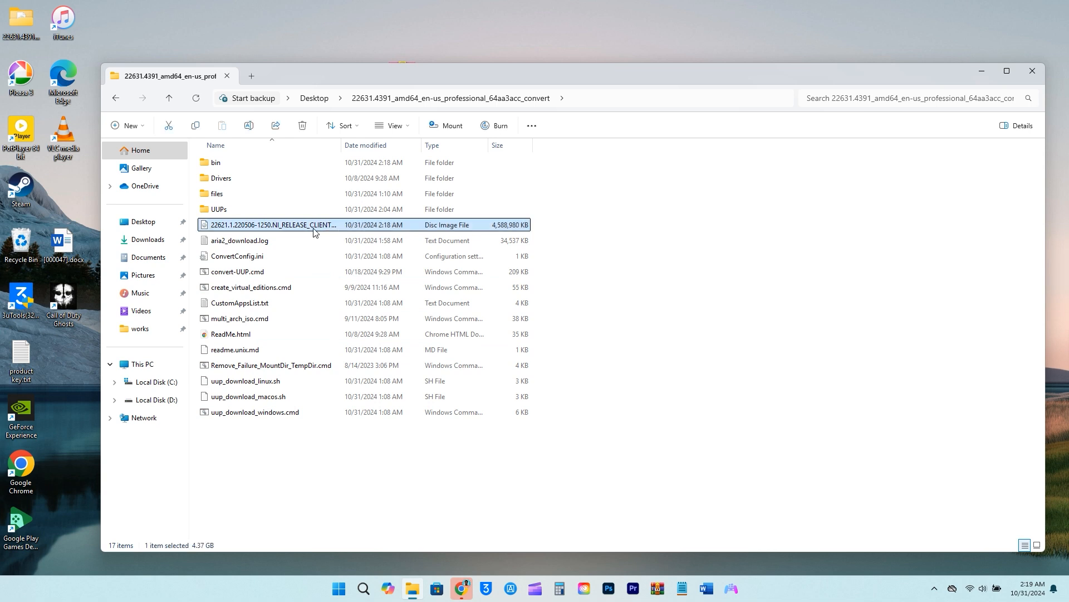
double_click(341, 226)
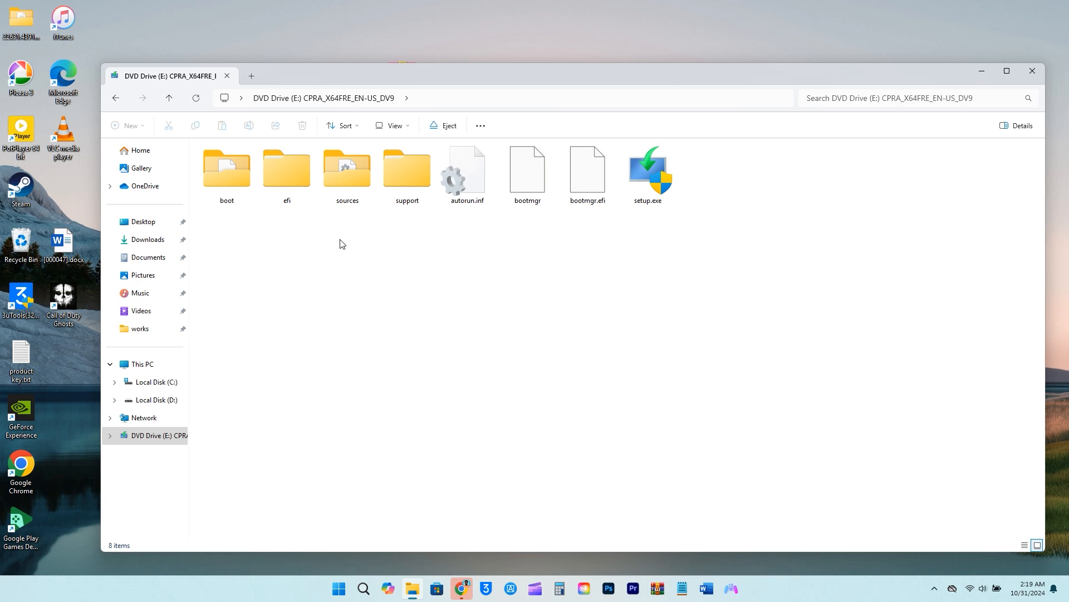
Step: Launch setup.exe from the mounted DVD drive and continue past the Install Windows 11 opening page
click(665, 184)
double_click(665, 183)
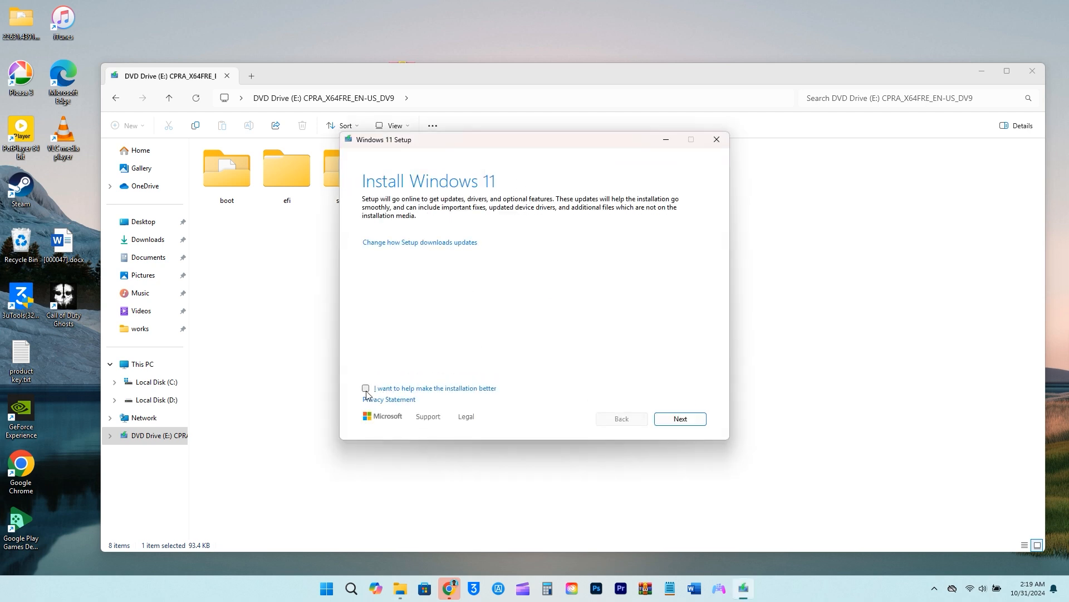
click(680, 421)
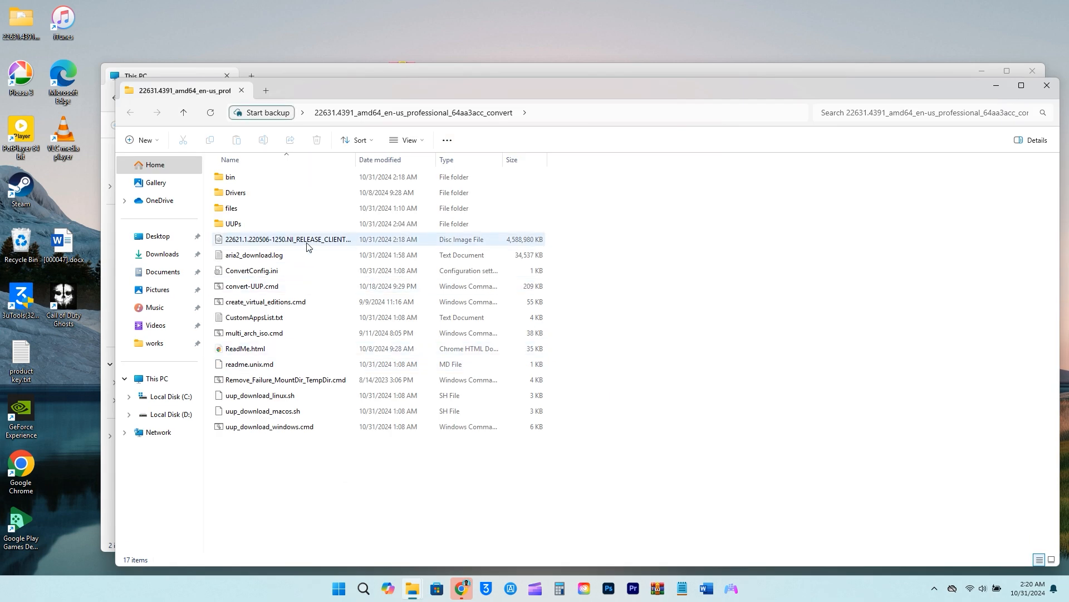
Step: Rename the generated ISO file in the conversion folder to WIN 11 23H2 and show the desktop
click(308, 245)
key(F2)
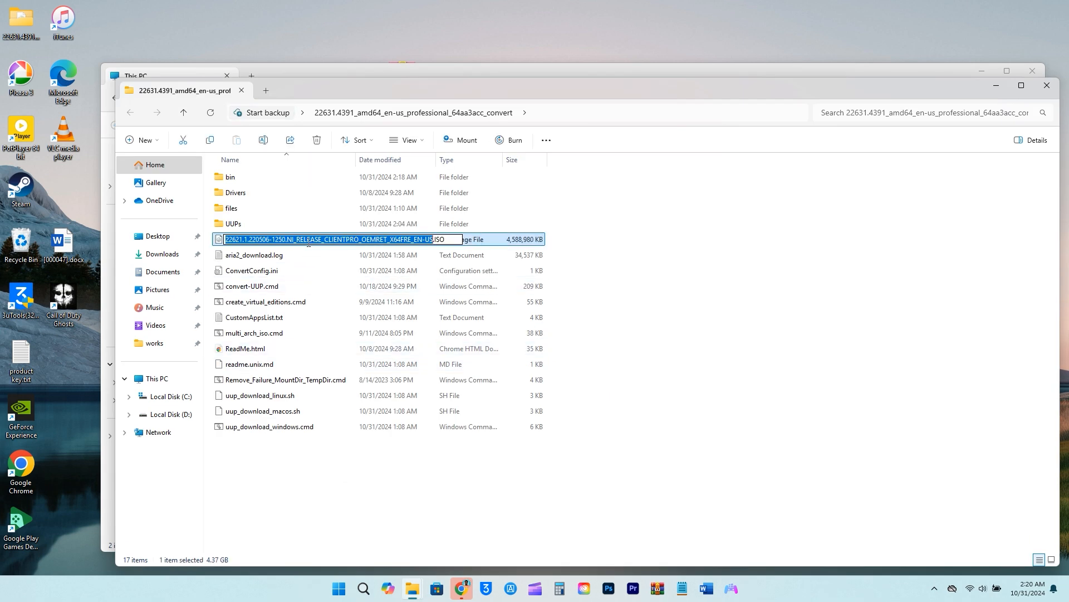
text(WIN 11)
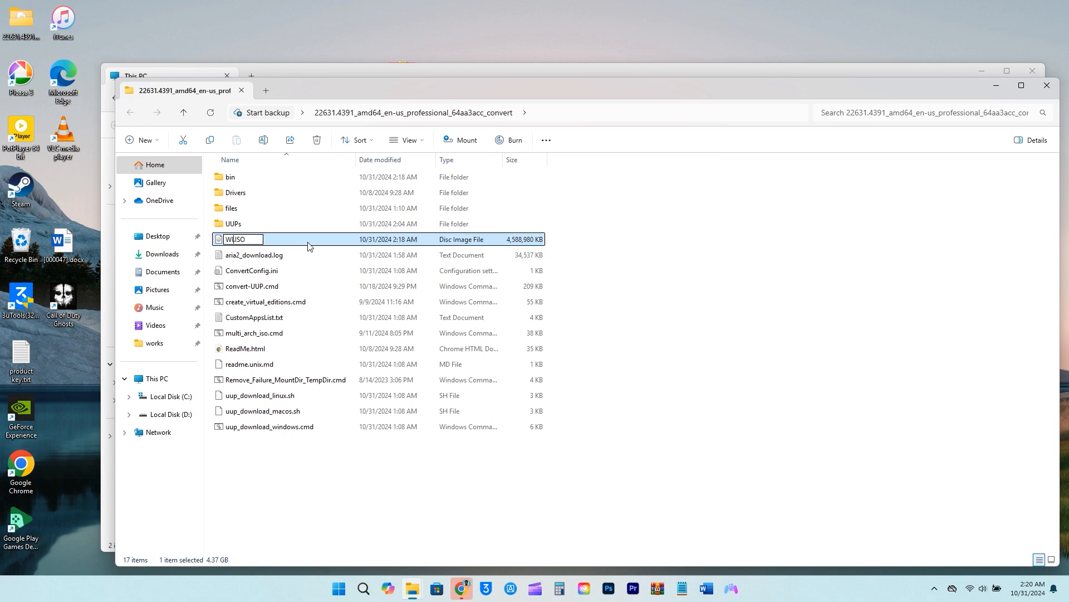
text( 23H2)
key(Return)
key(super+d)
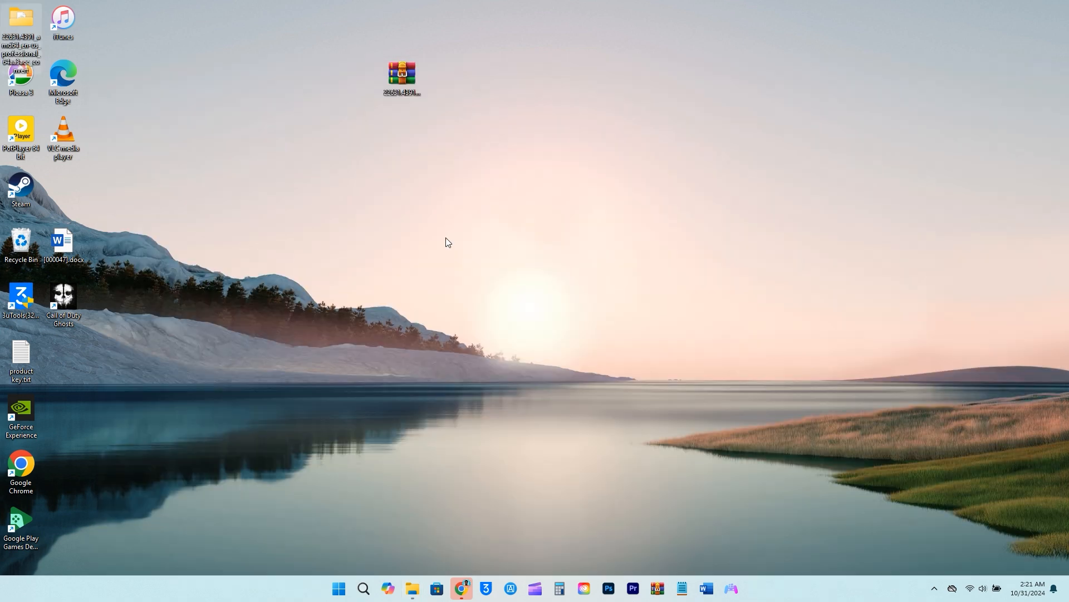